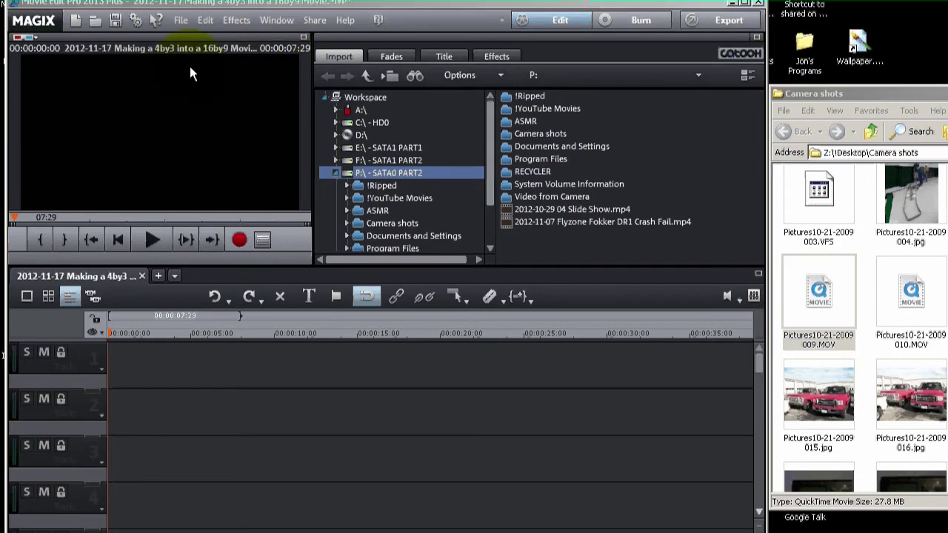
- In the movie settings, choose the NTSC HDV1 720p 16:9 preset (1280x720, 29.97 fps)
{"action": "left_click", "coordinate": [179, 20]}
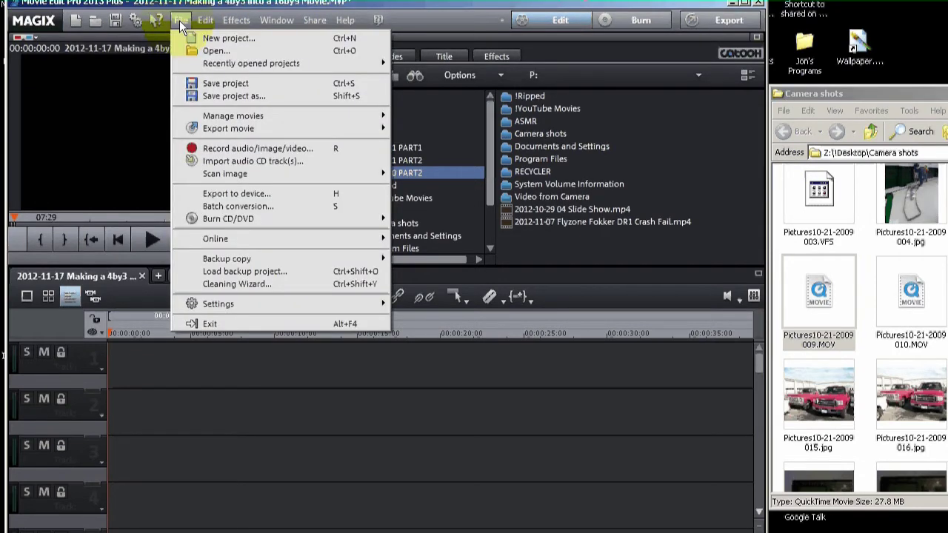
{"action": "mouse_move", "coordinate": [243, 304]}
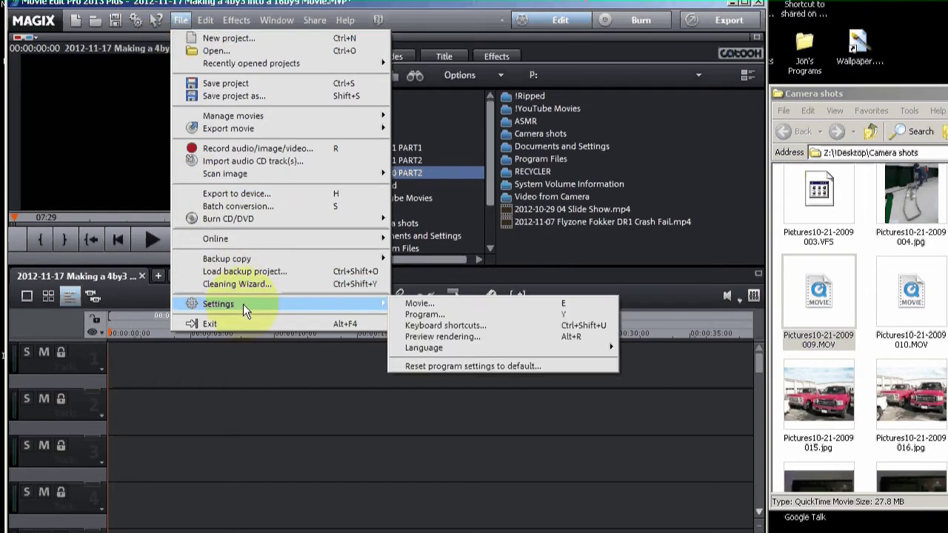
{"action": "left_click", "coordinate": [419, 305]}
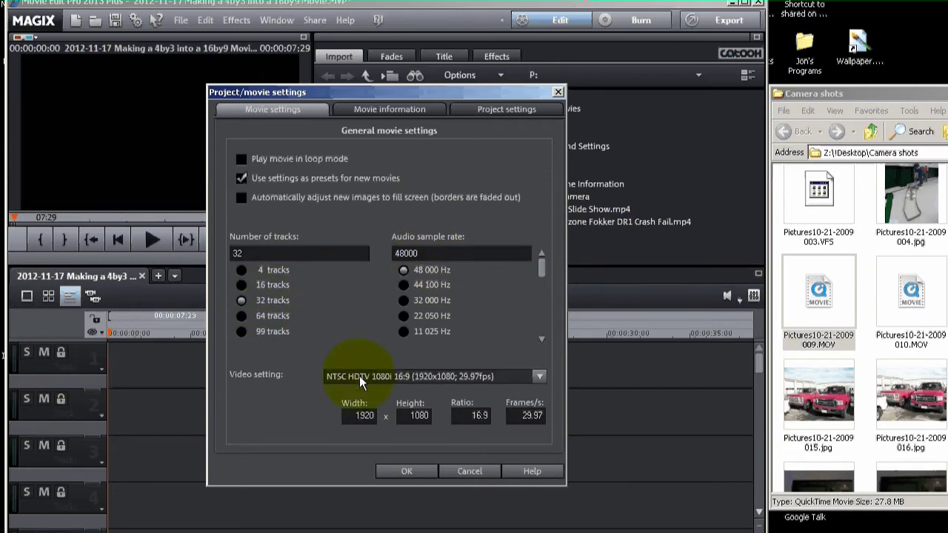
{"action": "left_click", "coordinate": [538, 378]}
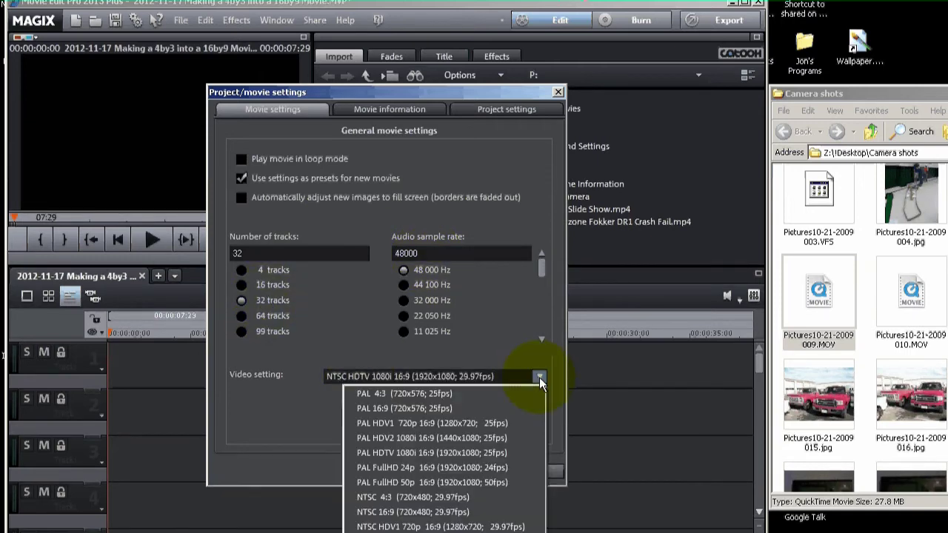
{"action": "left_click", "coordinate": [420, 527]}
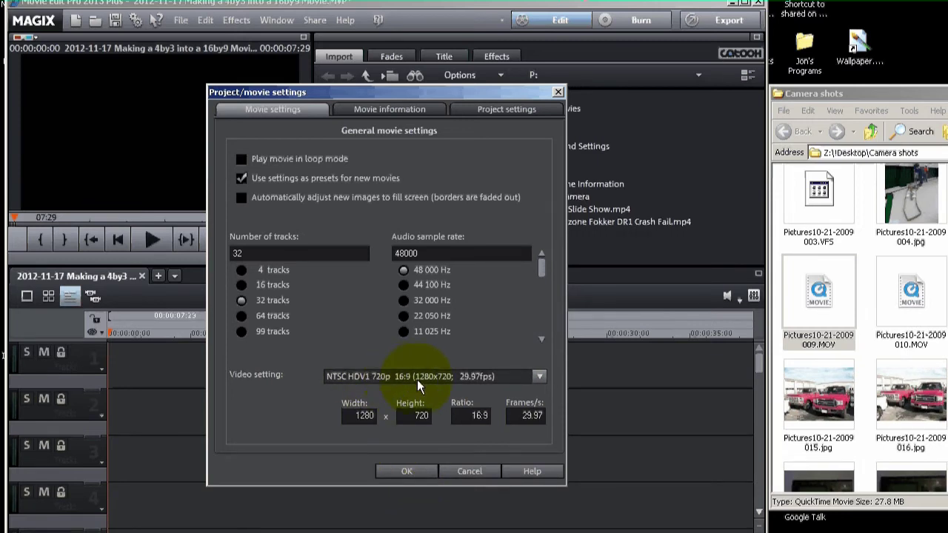
{"action": "left_click", "coordinate": [407, 471]}
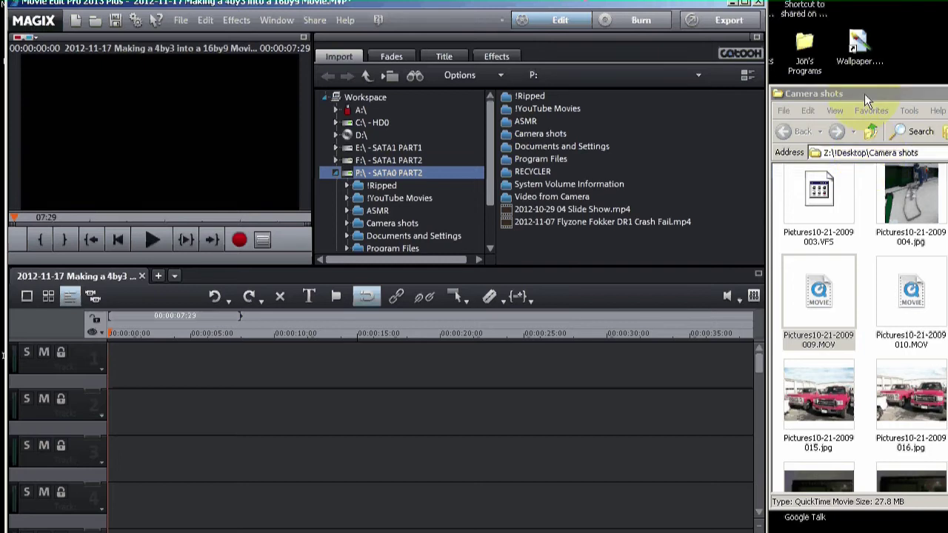
- Drag Pictures10-21-2009 009.MOV onto track 1, choose Do not adjust, and move it to the start
{"action": "left_click", "coordinate": [818, 292]}
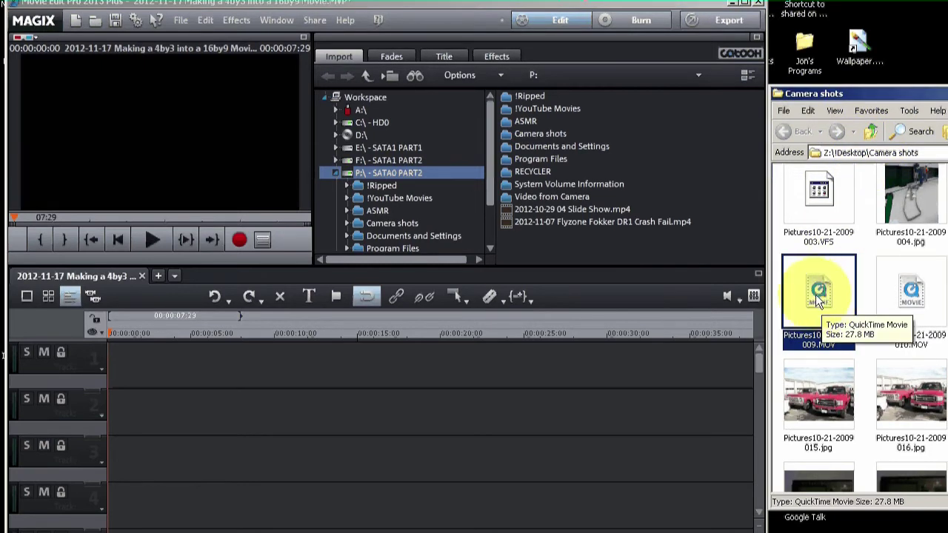
{"action": "left_click_drag", "start_coordinate": [818, 294], "coordinate": [207, 365]}
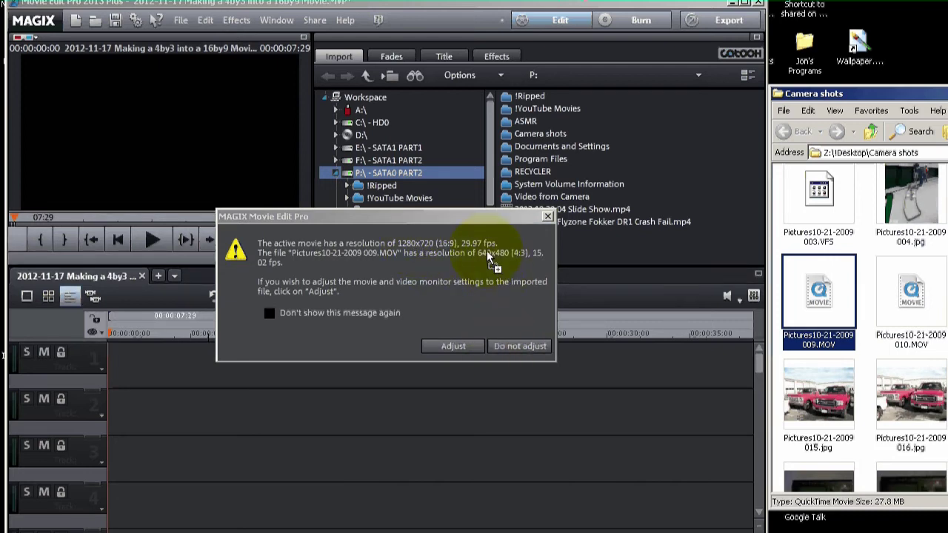
{"action": "left_click", "coordinate": [510, 346]}
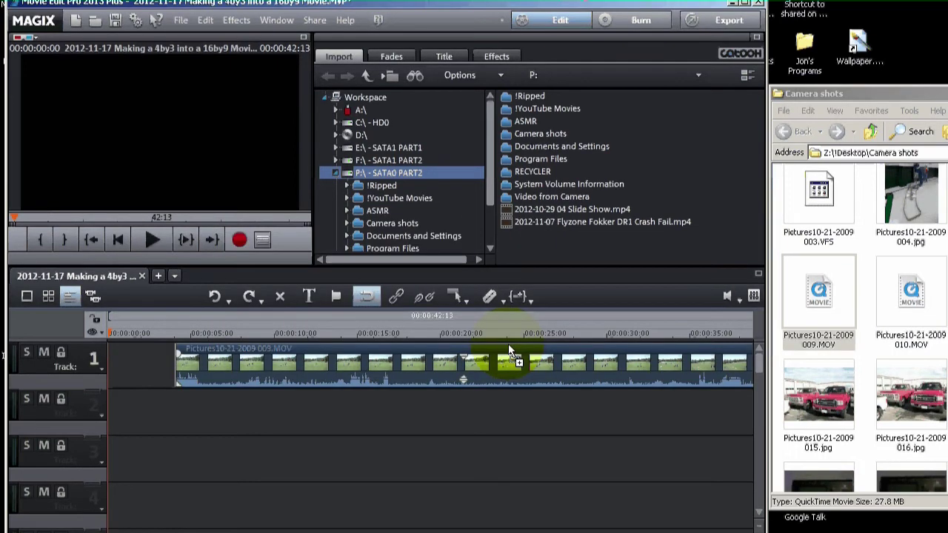
{"action": "left_click_drag", "start_coordinate": [511, 359], "coordinate": [384, 355]}
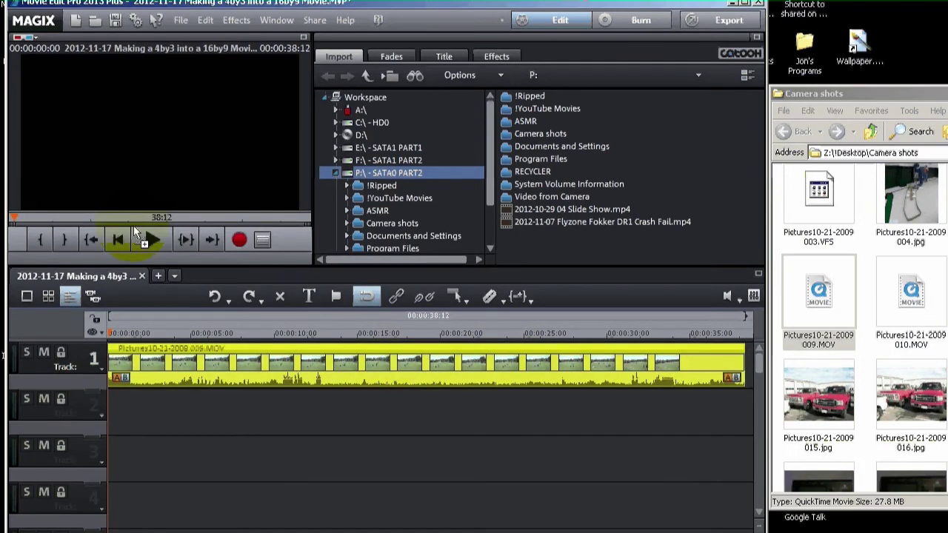
- Rewind to the clip start and apply the Camera/zoom movement effect
{"action": "left_click", "coordinate": [131, 335]}
{"action": "left_click_drag", "start_coordinate": [131, 335], "coordinate": [99, 328]}
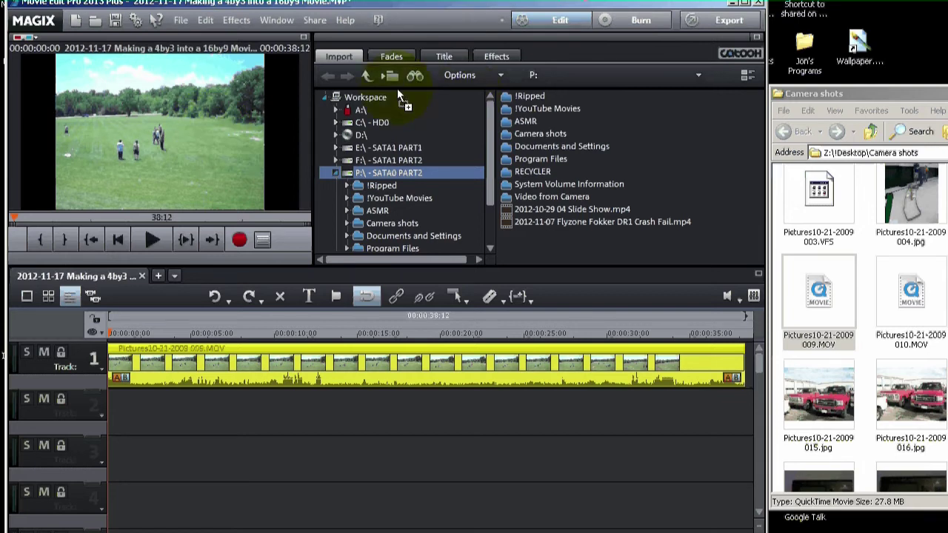
{"action": "left_click", "coordinate": [490, 57]}
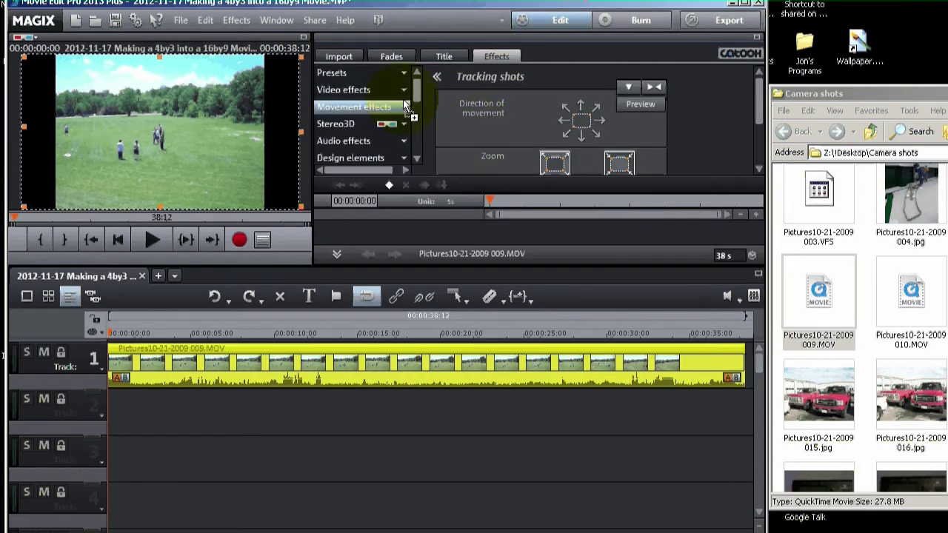
{"action": "left_click", "coordinate": [406, 109]}
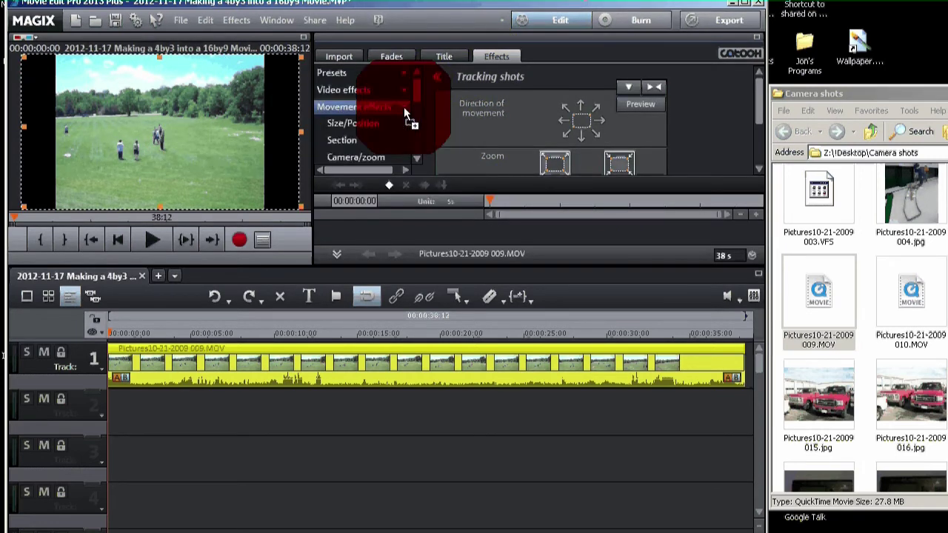
{"action": "left_click", "coordinate": [414, 92]}
{"action": "left_click", "coordinate": [363, 127]}
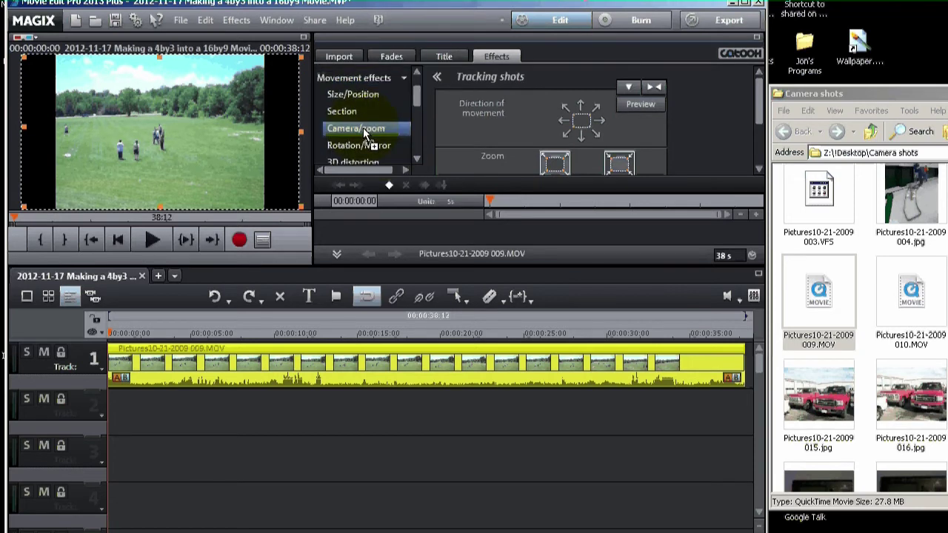
- Resize and reposition the picture frame so the 4:3 image fills the 16:9 preview
{"action": "left_click_drag", "start_coordinate": [363, 131], "coordinate": [419, 131]}
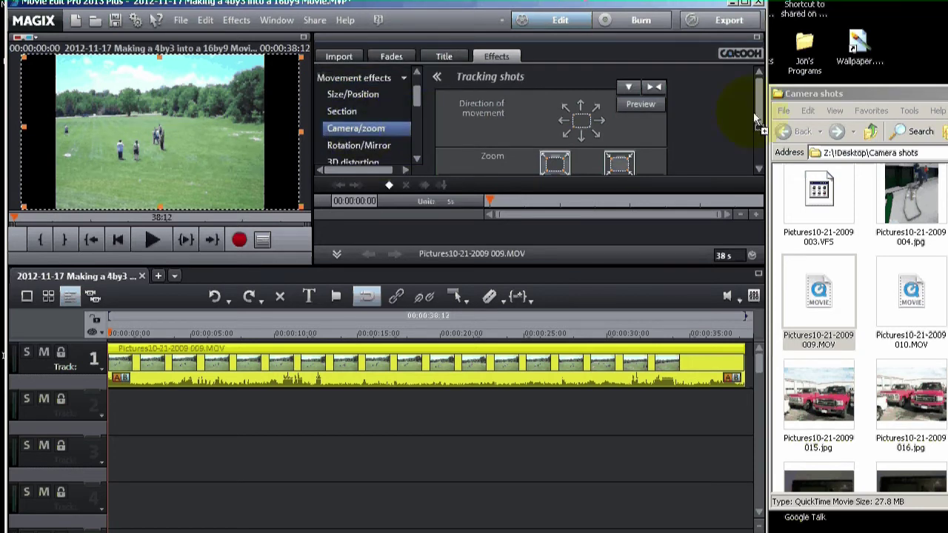
{"action": "left_click_drag", "start_coordinate": [758, 115], "coordinate": [744, 92]}
{"action": "left_click_drag", "start_coordinate": [303, 213], "coordinate": [235, 179]}
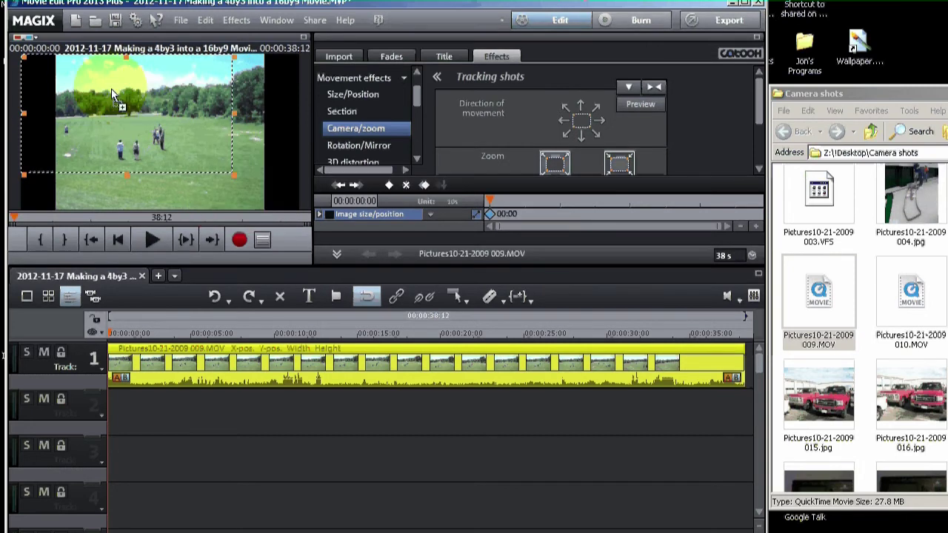
{"action": "left_click_drag", "start_coordinate": [111, 88], "coordinate": [198, 119]}
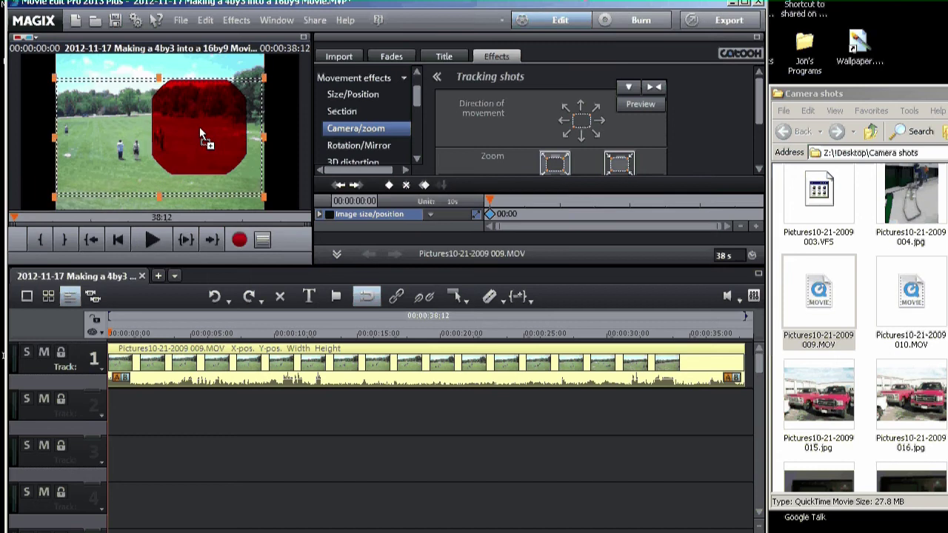
{"action": "left_click_drag", "start_coordinate": [199, 126], "coordinate": [200, 123]}
- Shrink the dashed zoom area from its corner and shift it down, then preview playback without side bars
{"action": "left_click", "coordinate": [148, 238]}
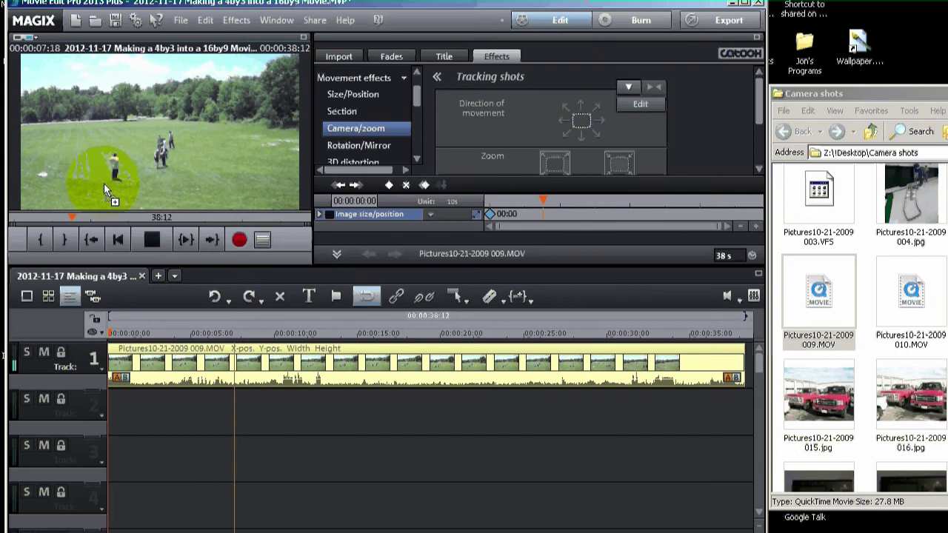
{"action": "left_click", "coordinate": [148, 243]}
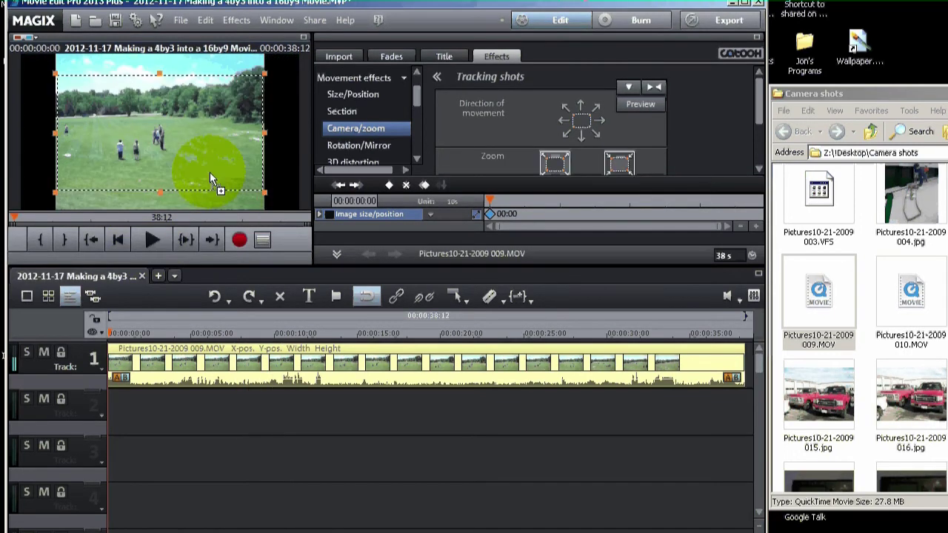
{"action": "left_click", "coordinate": [265, 197]}
{"action": "left_click_drag", "start_coordinate": [265, 197], "coordinate": [203, 161]}
{"action": "left_click_drag", "start_coordinate": [152, 88], "coordinate": [151, 108]}
{"action": "left_click", "coordinate": [148, 237]}
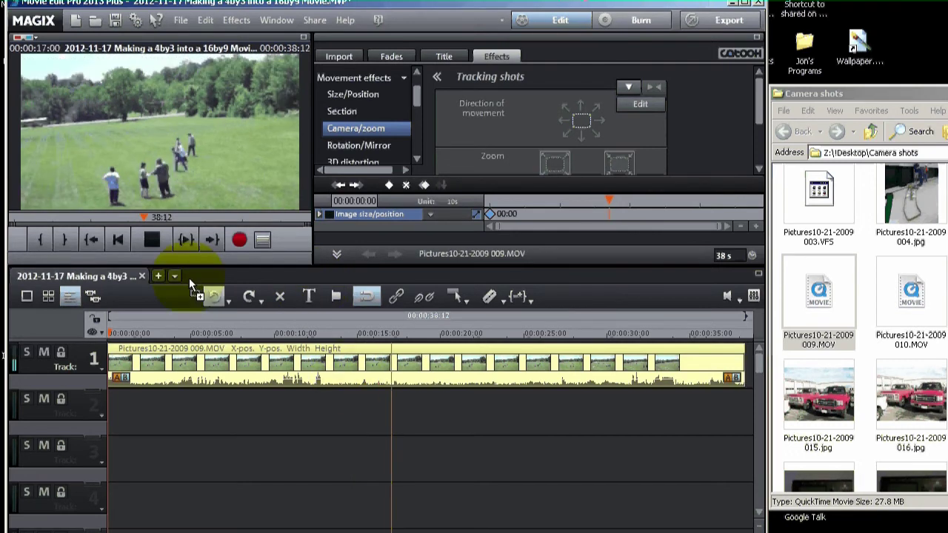
{"action": "left_click", "coordinate": [153, 238]}
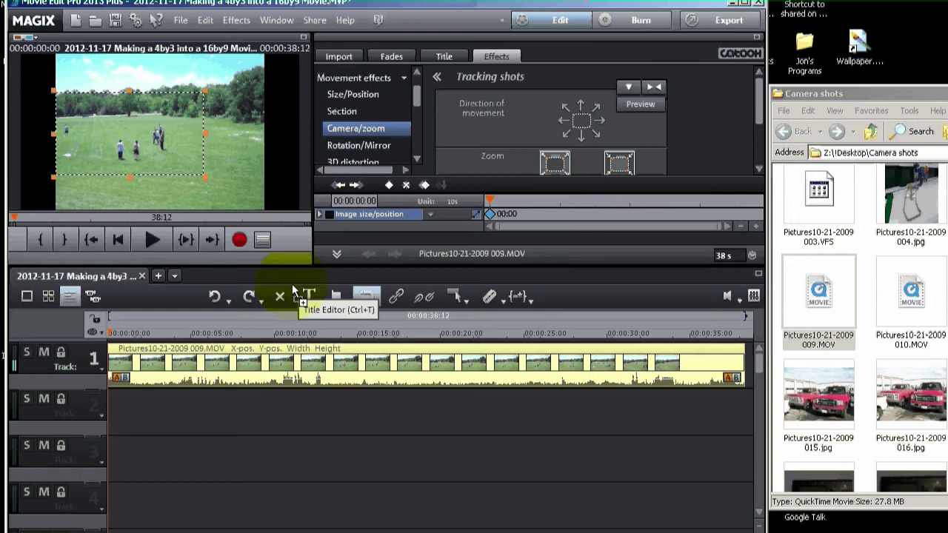
- Open the Video as MPEG-4 dialog from the File > Export movie menu
{"action": "left_click", "coordinate": [180, 21]}
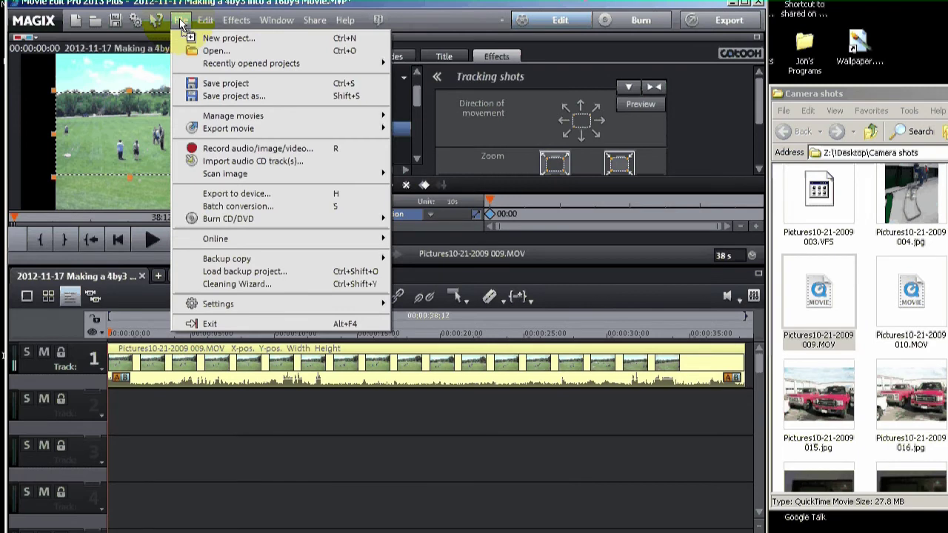
{"action": "mouse_move", "coordinate": [214, 127]}
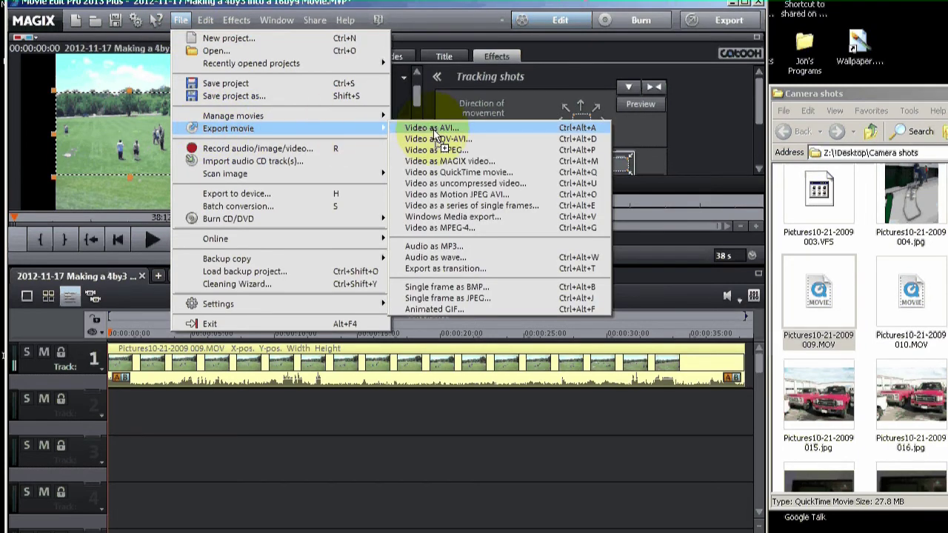
{"action": "left_click", "coordinate": [445, 227]}
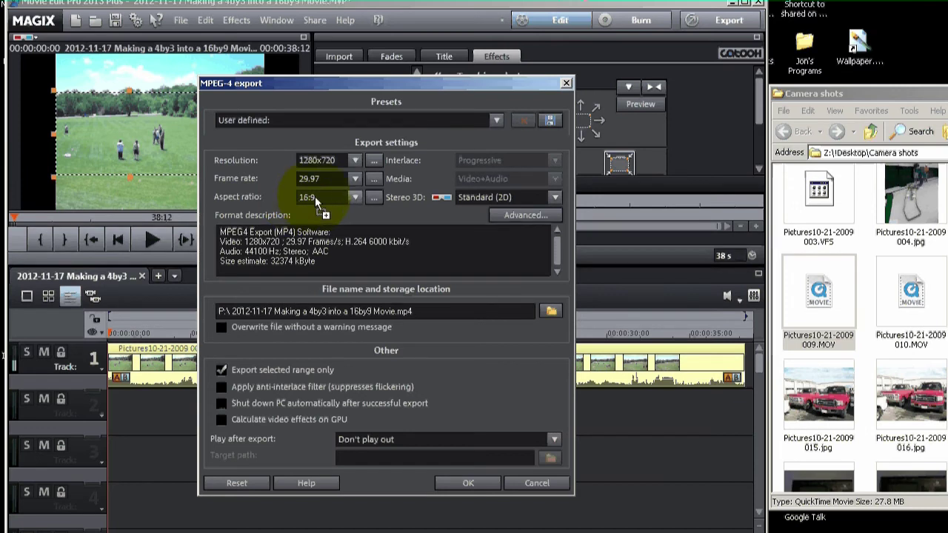
- Keep Standard (2D) output, verify the name '2012-11-17 Making a 4by3 into a 16by9 Movie.mp4', and export
{"action": "left_click", "coordinate": [553, 198]}
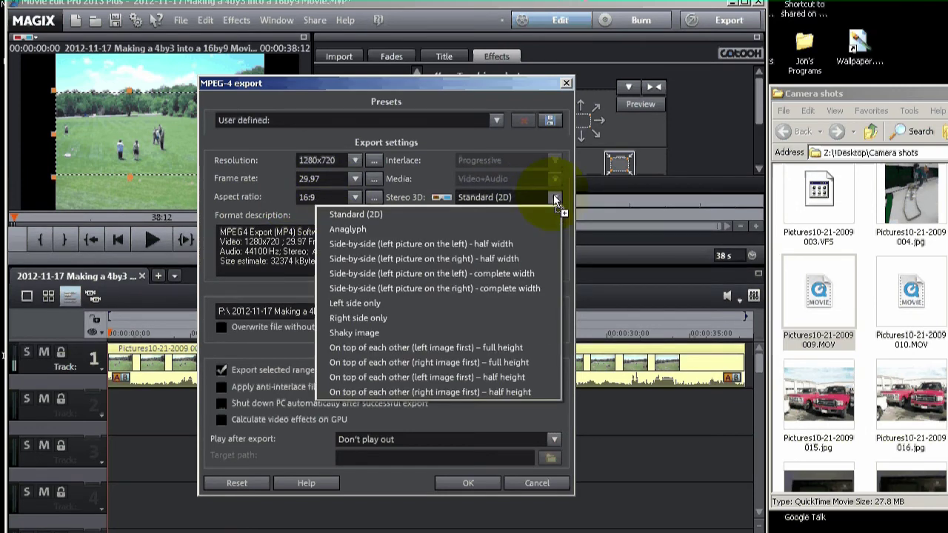
{"action": "left_click", "coordinate": [386, 214]}
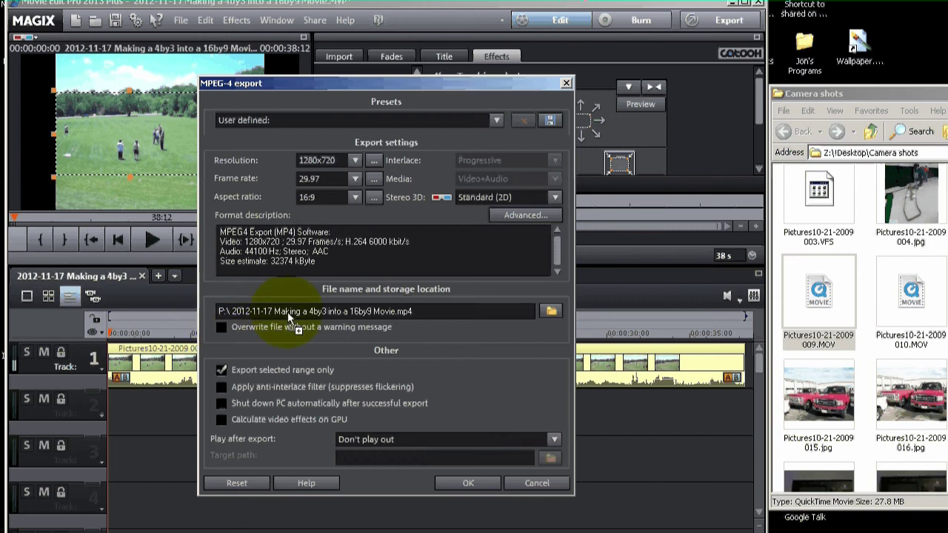
{"action": "left_click", "coordinate": [218, 311]}
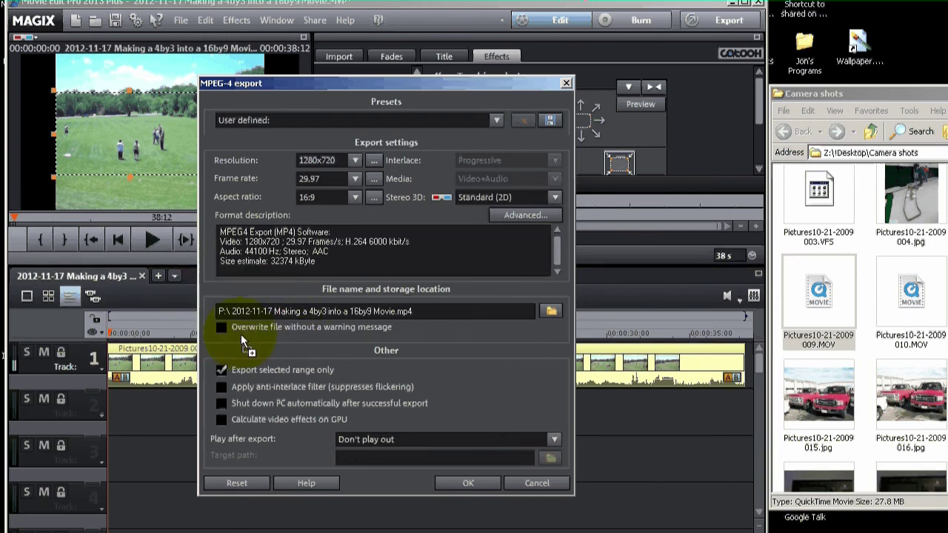
{"action": "key", "text": "shift+Right"}
{"action": "key", "text": "shift+Right"}
{"action": "key", "text": "shift+Right"}
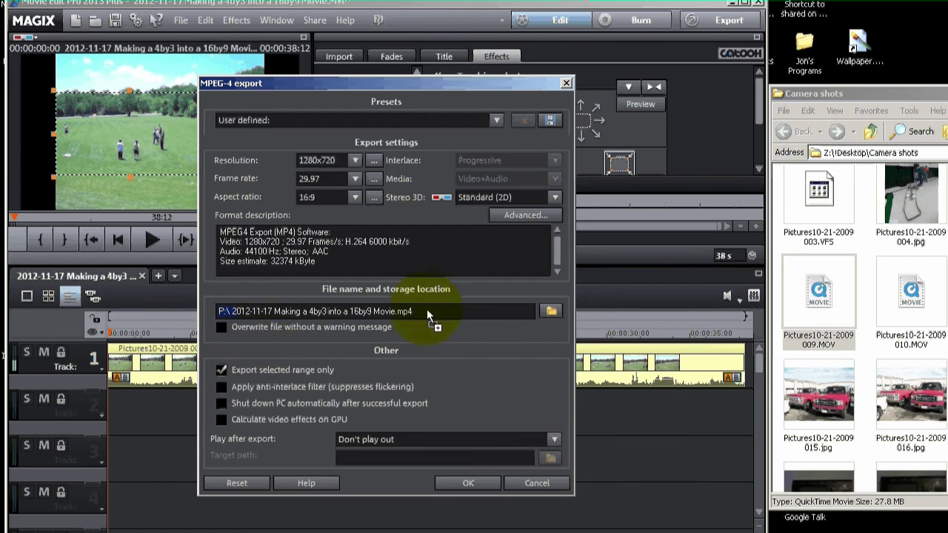
{"action": "left_click_drag", "start_coordinate": [426, 309], "coordinate": [219, 310]}
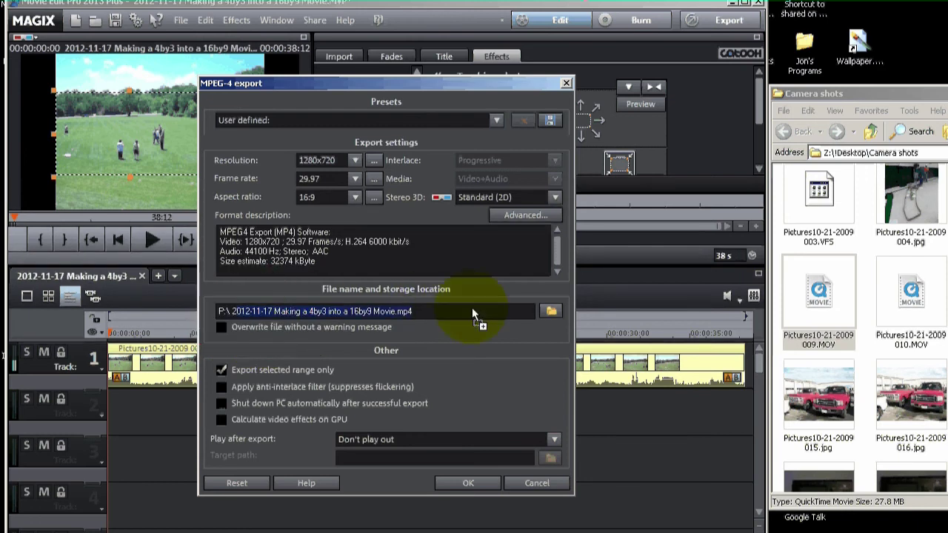
{"action": "left_click", "coordinate": [471, 311]}
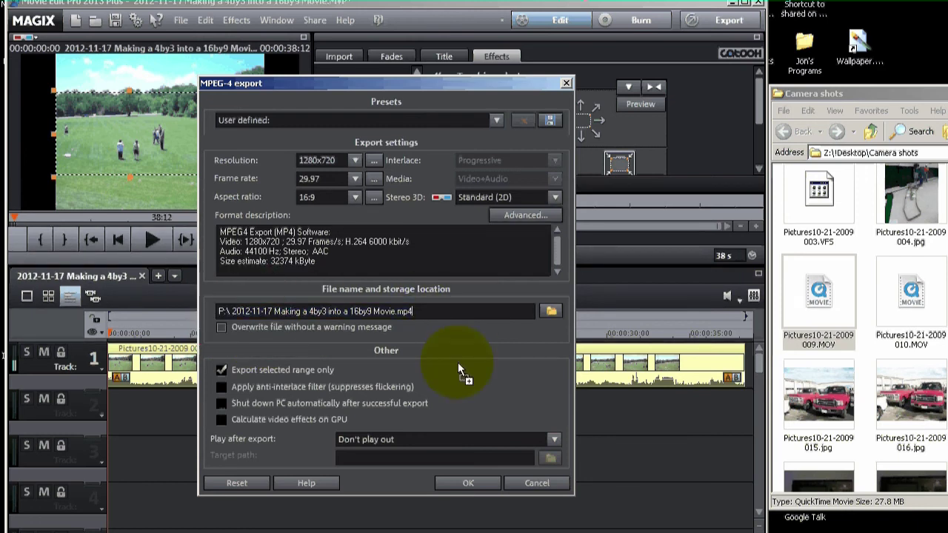
{"action": "left_click", "coordinate": [467, 484]}
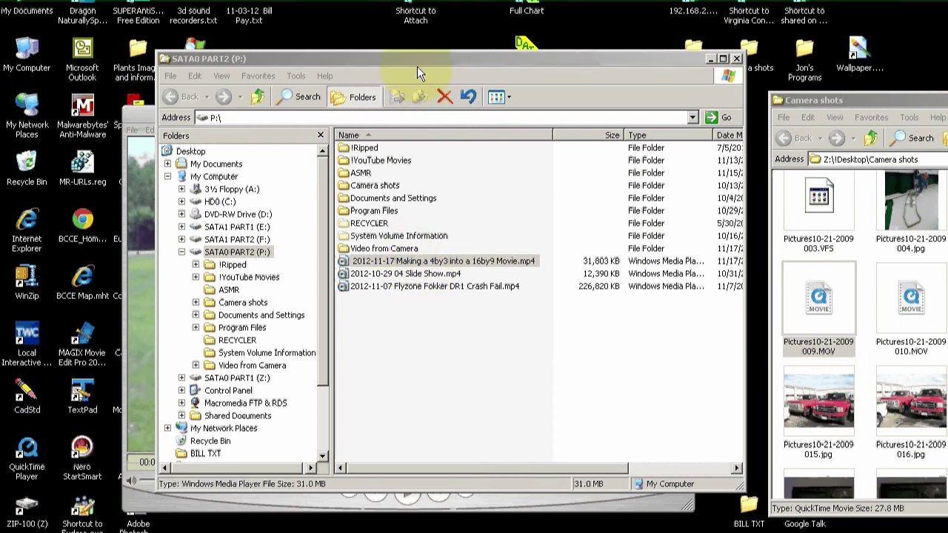
- Select the exported 31,803 KB mp4 on drive P: and view its name without renaming it
{"action": "left_click_drag", "start_coordinate": [417, 64], "coordinate": [378, 104]}
{"action": "left_click", "coordinate": [362, 311]}
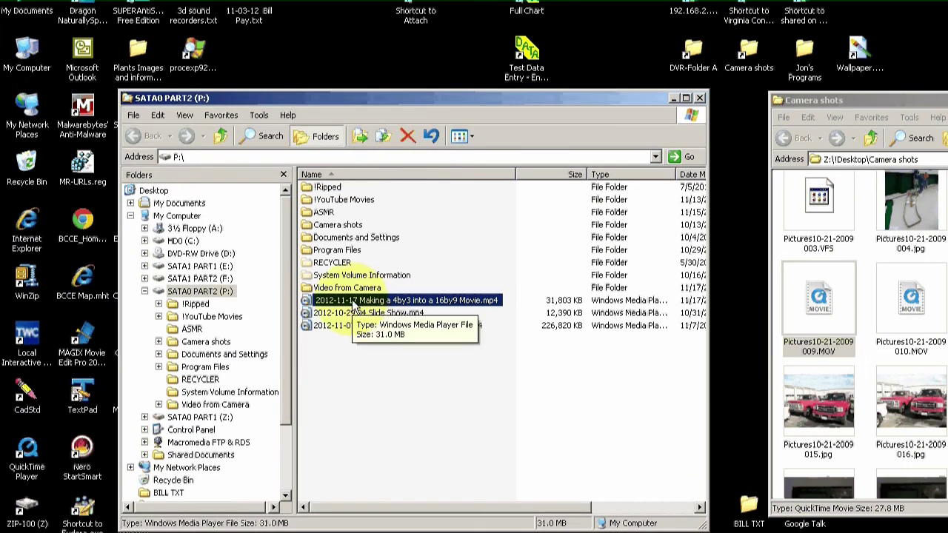
{"action": "left_click", "coordinate": [471, 300]}
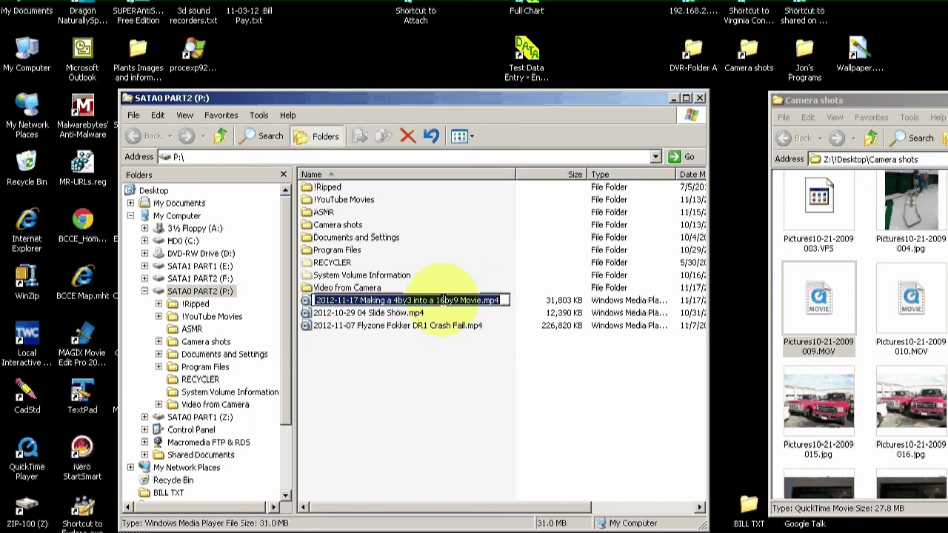
{"action": "left_click", "coordinate": [432, 276]}
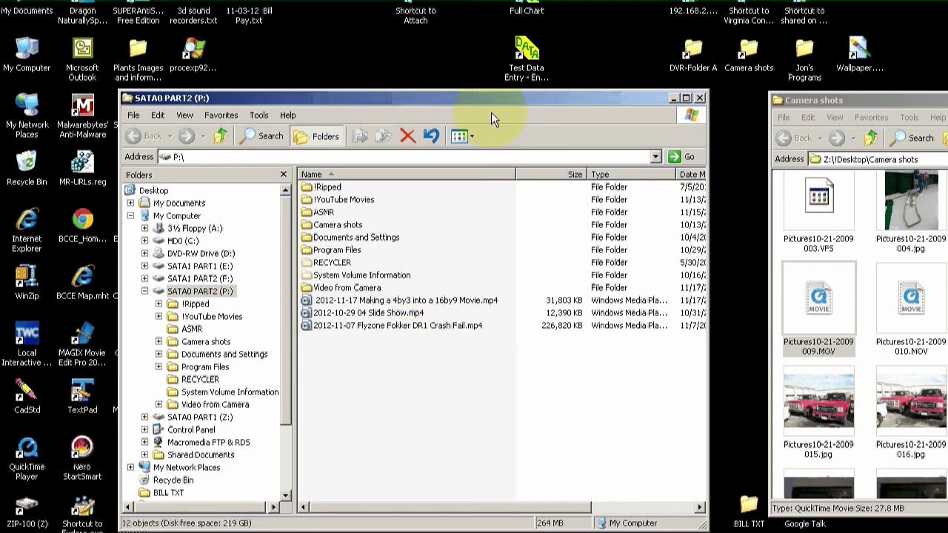
- Minimize Explorer and play the exported movie in QuickTime Player
{"action": "left_click", "coordinate": [683, 100]}
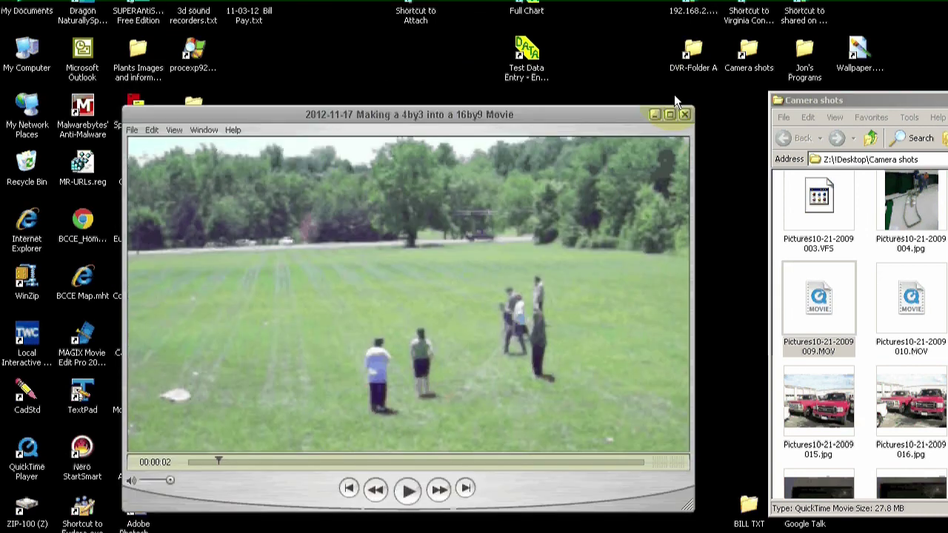
{"action": "left_click", "coordinate": [409, 490]}
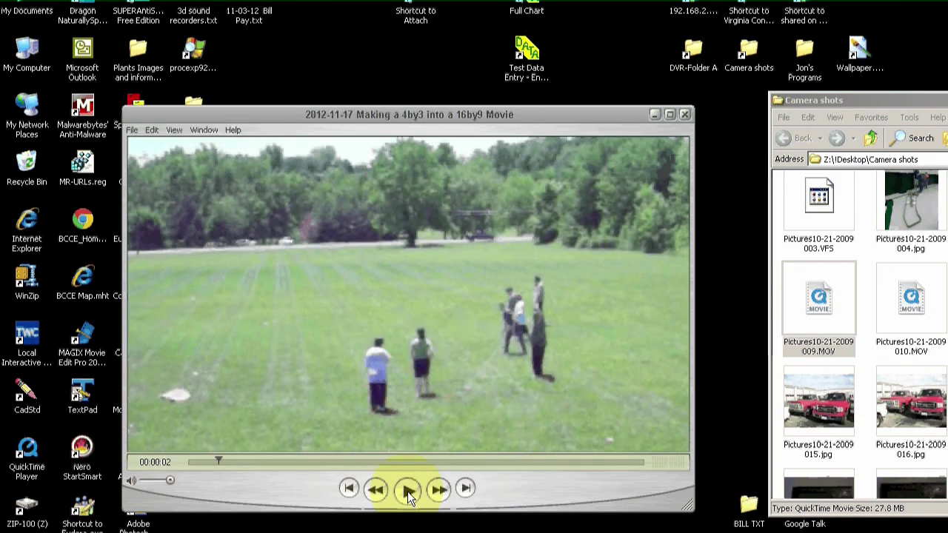